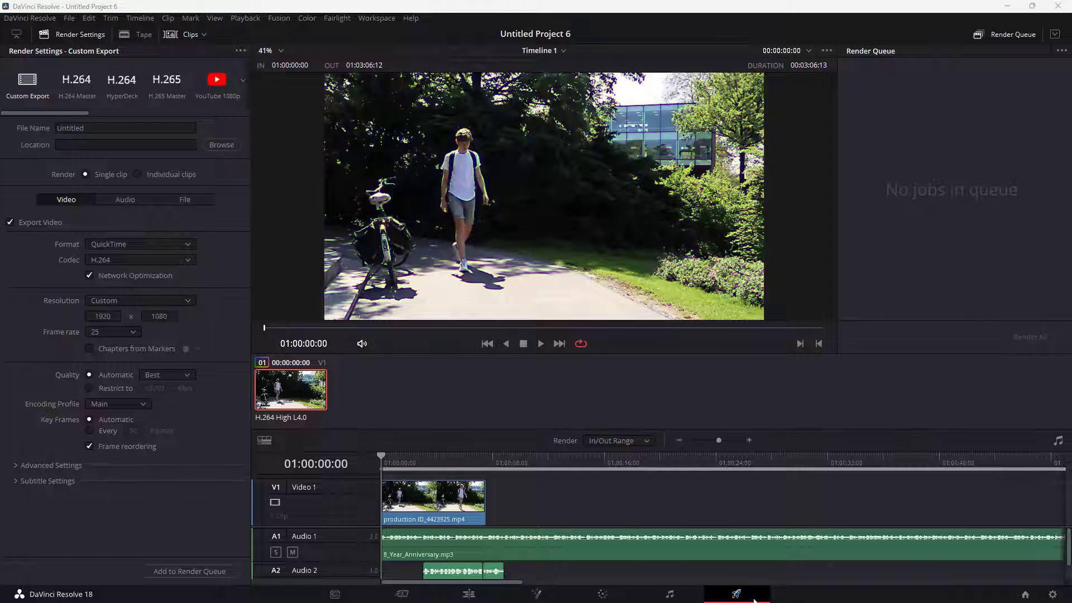
Scrub through the opening seconds of the timeline to preview the footage for export
{"action": "mouse_move", "coordinate": [407, 464]}
{"action": "left_mouse_down"}
{"action": "mouse_move", "coordinate": [443, 464]}
{"action": "mouse_move", "coordinate": [423, 463]}
{"action": "left_mouse_up"}
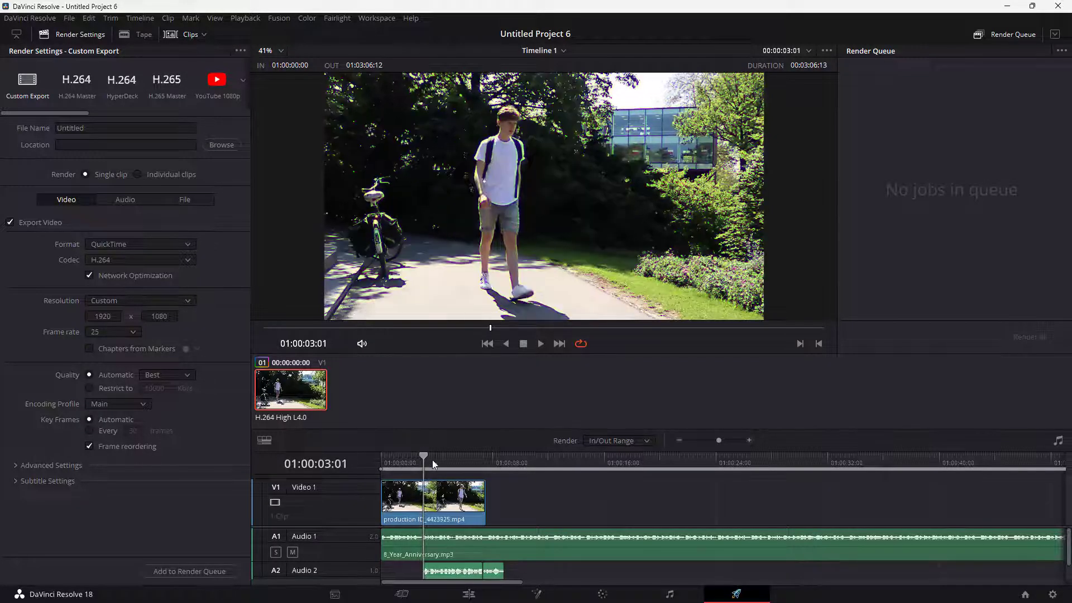
{"action": "left_click", "coordinate": [411, 460]}
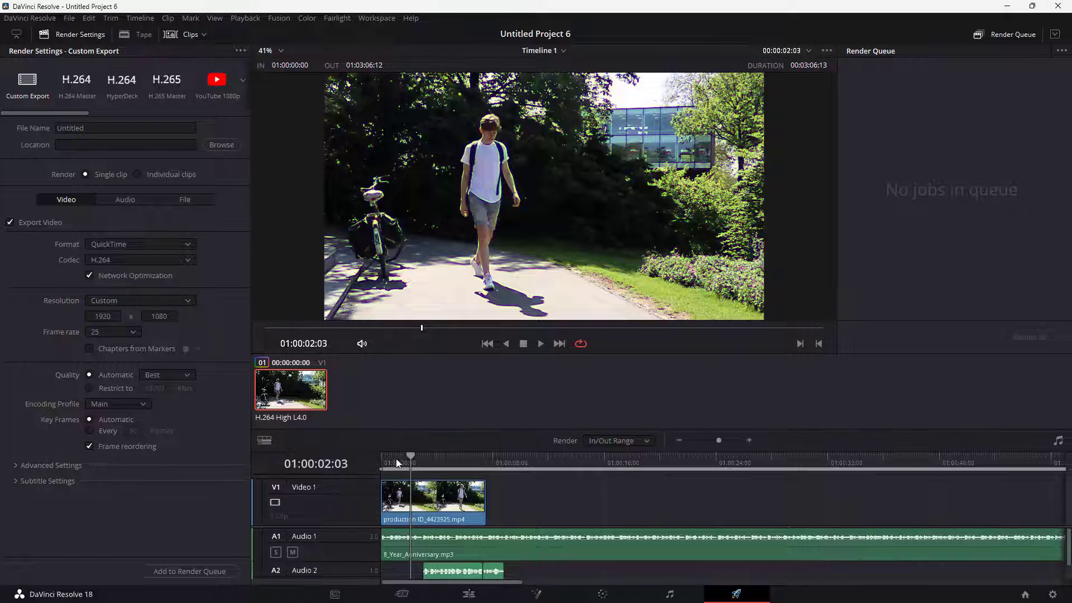
{"action": "left_click_drag", "start_coordinate": [391, 457], "coordinate": [473, 463]}
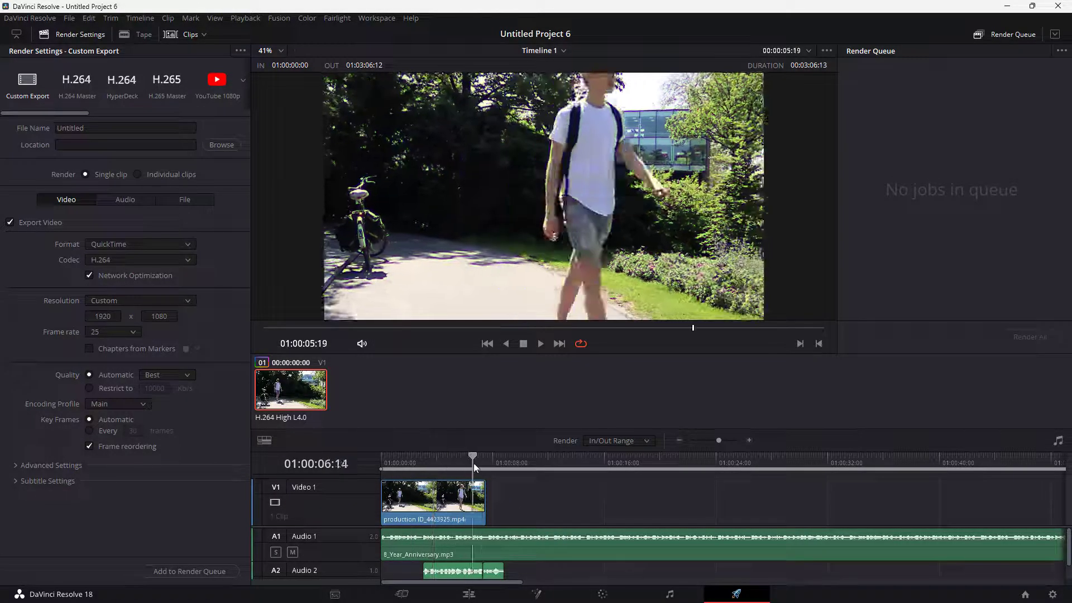
Keep the render range on In/Out Range, marking the in point at 01:00:00:23 and the out point at 01:00:06:09
{"action": "left_click", "coordinate": [618, 441]}
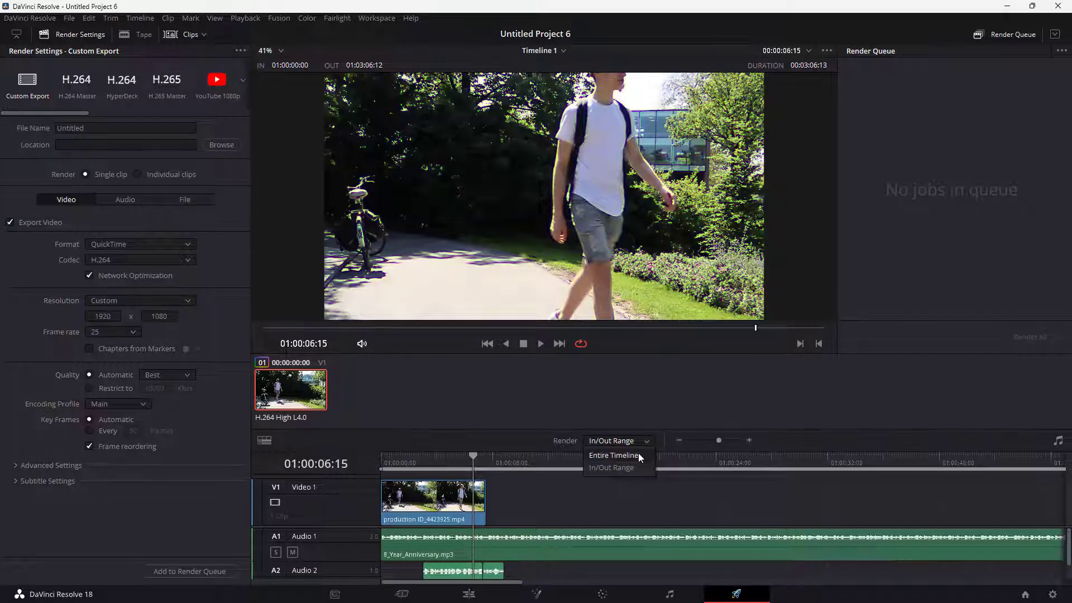
{"action": "left_click", "coordinate": [612, 471]}
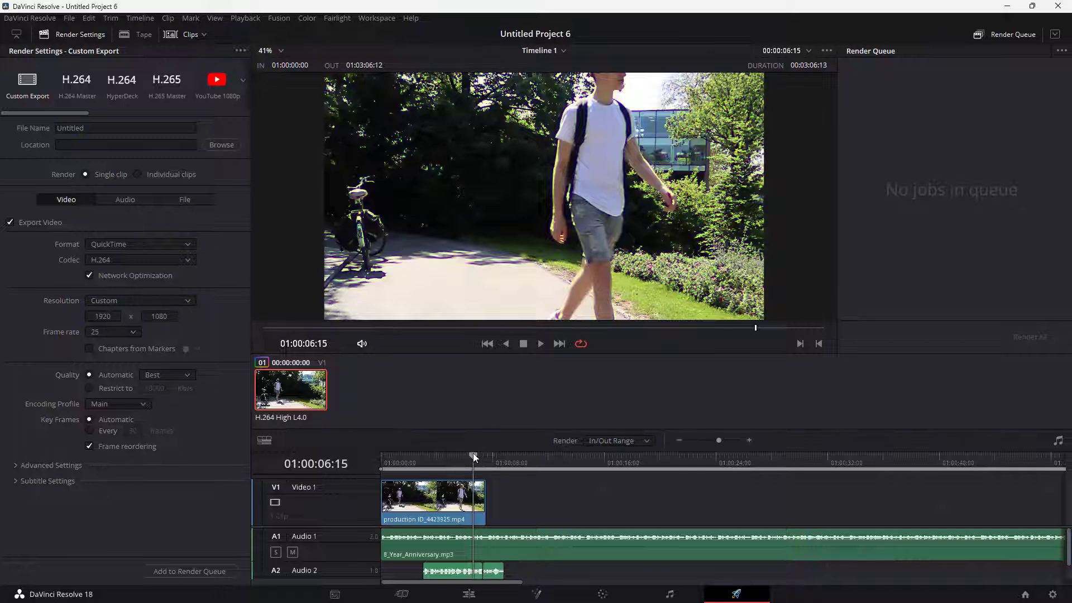
{"action": "left_click_drag", "start_coordinate": [472, 461], "coordinate": [394, 472]}
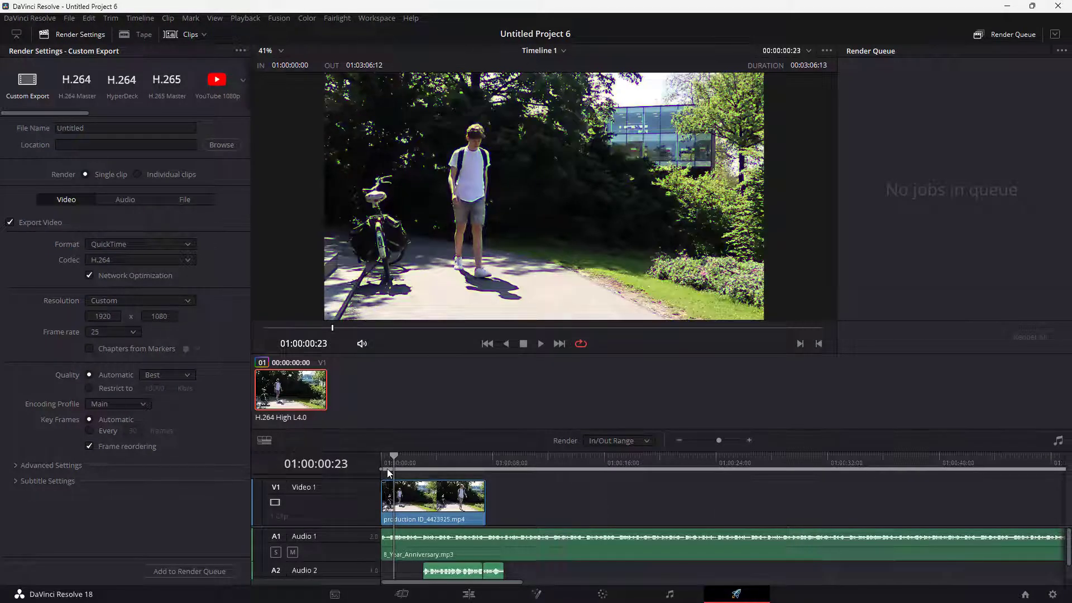
{"action": "key", "text": "i"}
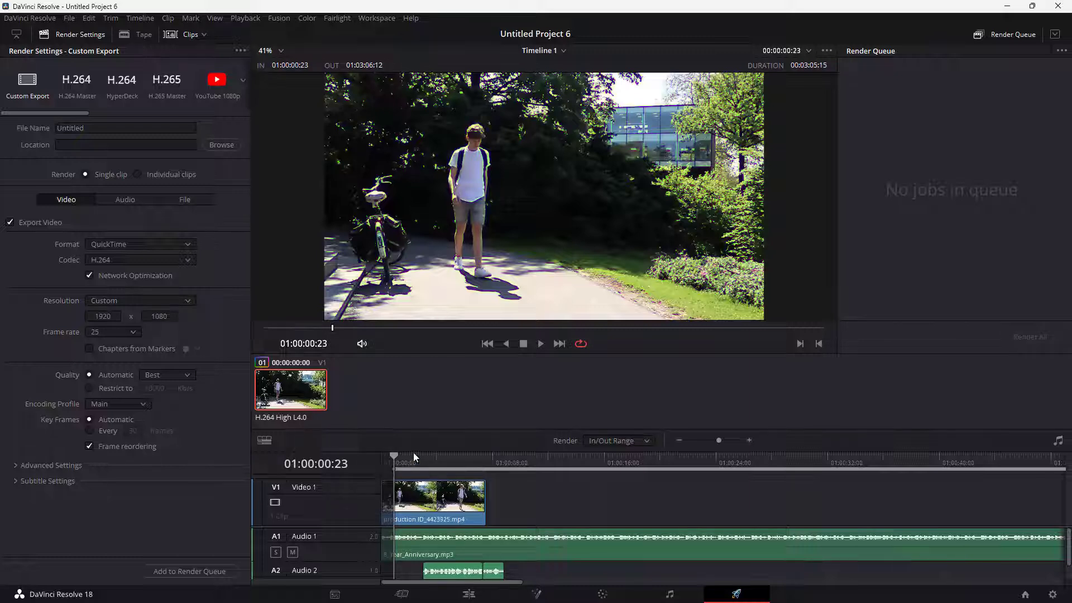
{"action": "left_click_drag", "start_coordinate": [413, 457], "coordinate": [470, 462]}
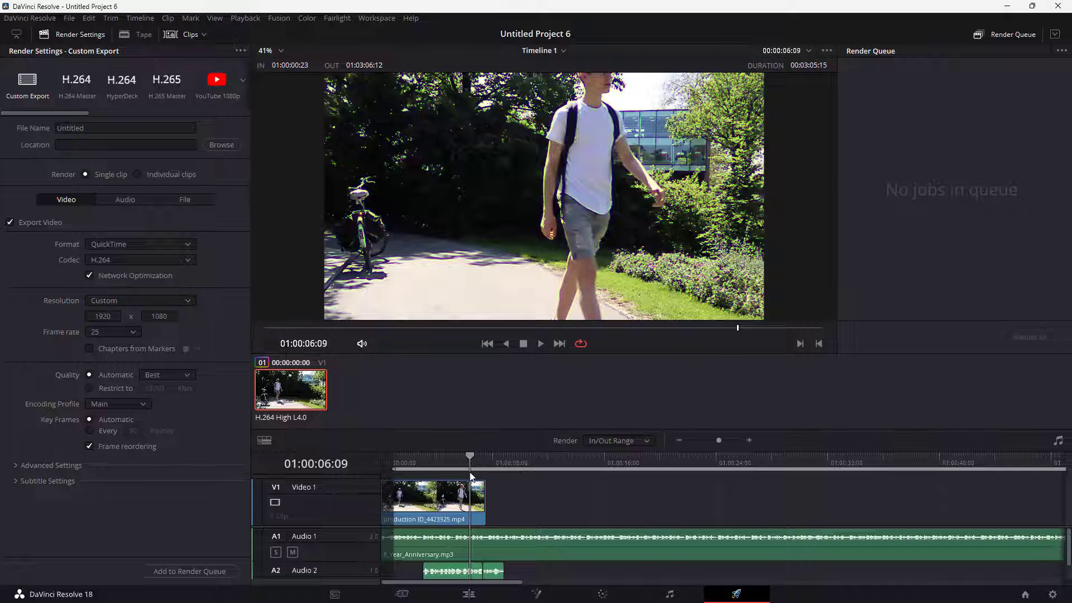
{"action": "key", "text": "o"}
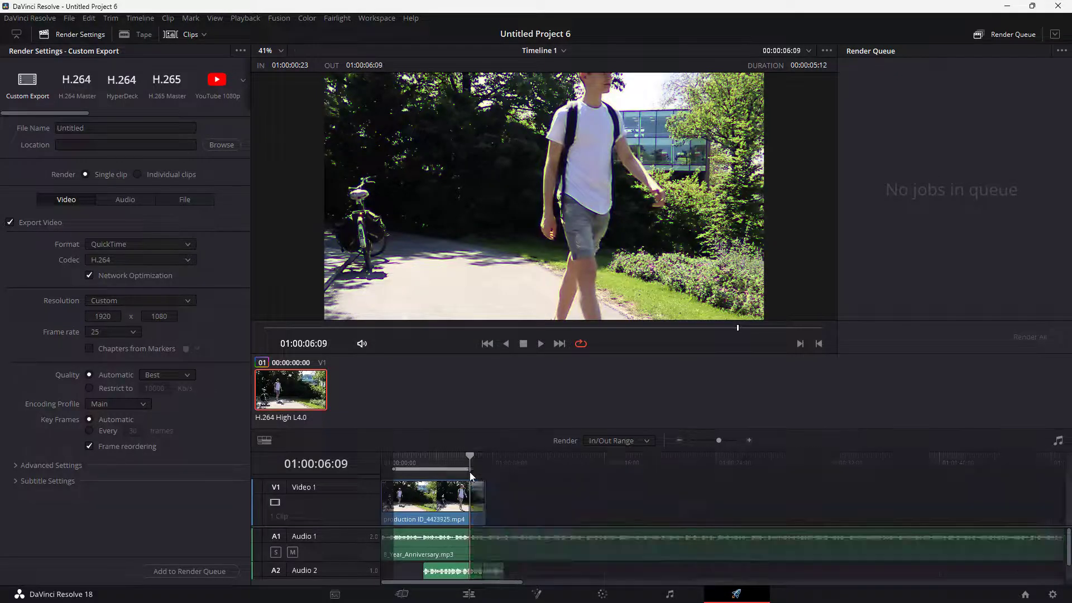
Adjust the render range on the timeline to start at 01:00:01:04 and end at 01:00:06:13
{"action": "mouse_move", "coordinate": [468, 466]}
{"action": "left_mouse_down"}
{"action": "mouse_move", "coordinate": [395, 464]}
{"action": "mouse_move", "coordinate": [474, 464]}
{"action": "left_mouse_up"}
{"action": "mouse_move", "coordinate": [472, 468]}
{"action": "left_mouse_down"}
{"action": "mouse_move", "coordinate": [395, 464]}
{"action": "mouse_move", "coordinate": [483, 478]}
{"action": "mouse_move", "coordinate": [469, 488]}
{"action": "left_mouse_up"}
{"action": "left_click", "coordinate": [396, 470]}
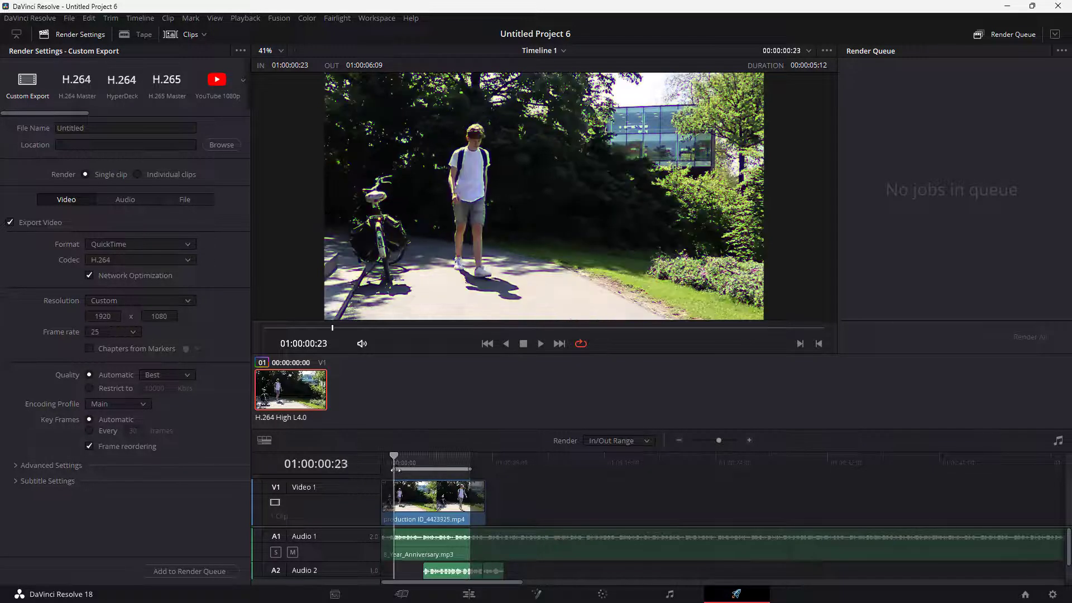
{"action": "left_click_drag", "start_coordinate": [396, 470], "coordinate": [400, 470]}
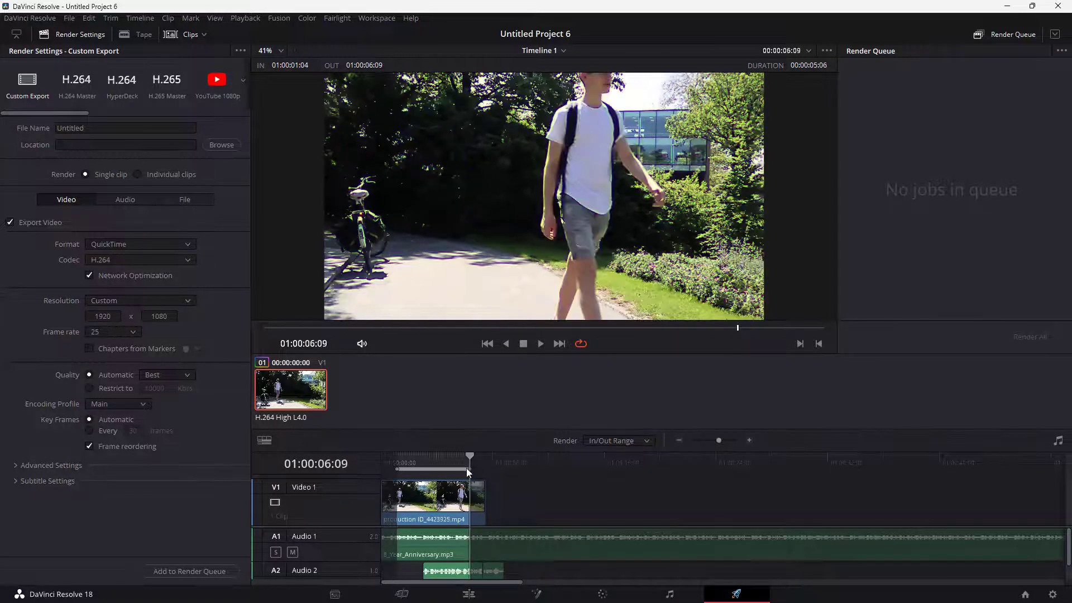
{"action": "key", "text": "space"}
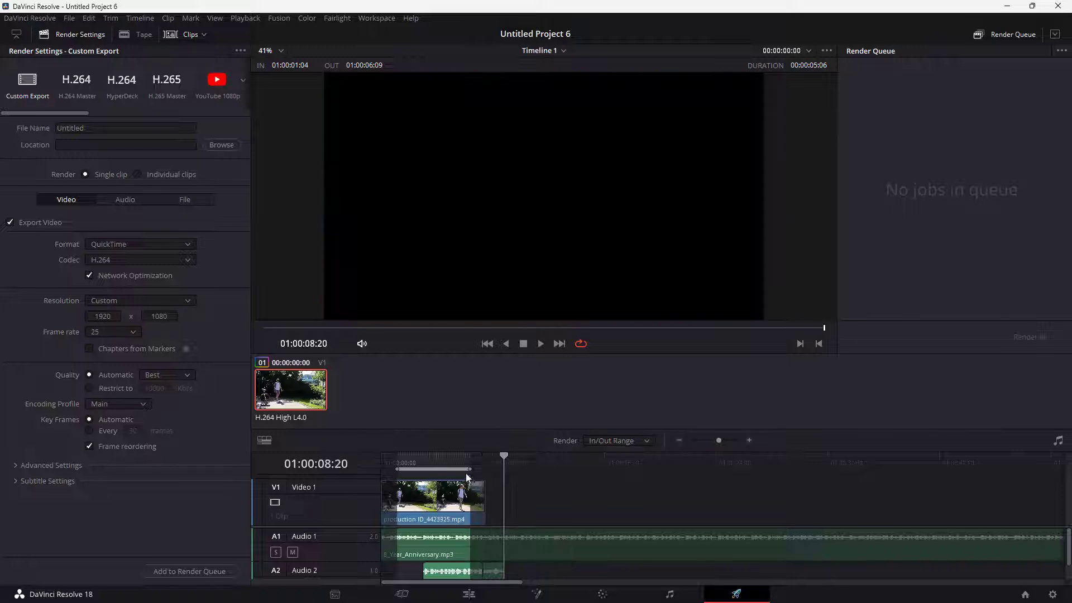
{"action": "left_click_drag", "start_coordinate": [470, 470], "coordinate": [476, 469]}
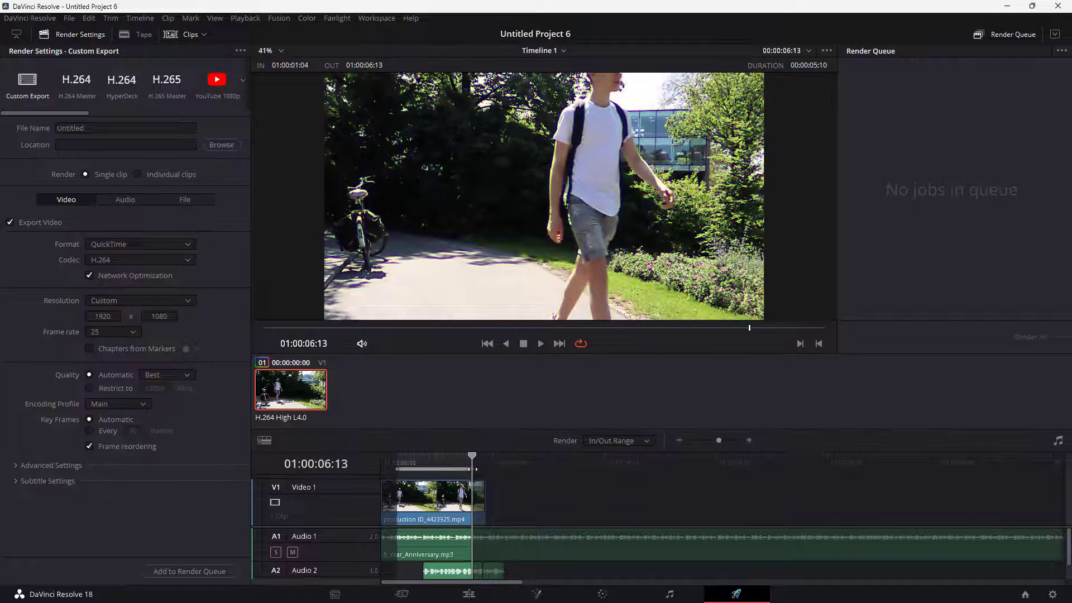
{"action": "left_click", "coordinate": [437, 458]}
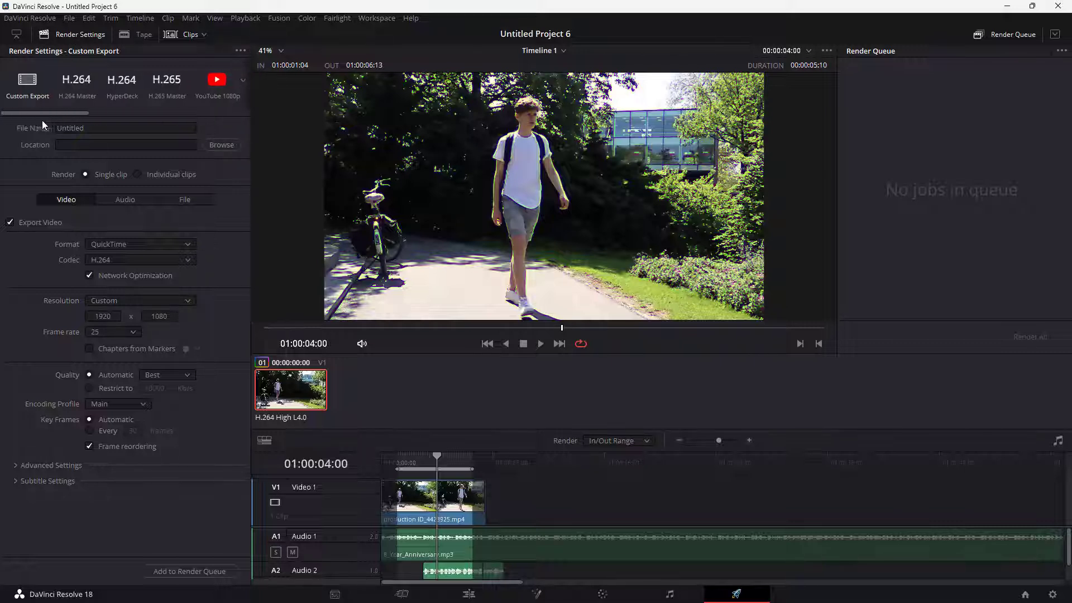
Apply the H.264 Master export preset and look through the other available render presets
{"action": "mouse_move", "coordinate": [44, 112]}
{"action": "left_mouse_down"}
{"action": "mouse_move", "coordinate": [96, 108]}
{"action": "mouse_move", "coordinate": [35, 116]}
{"action": "left_mouse_up"}
{"action": "left_click", "coordinate": [78, 90]}
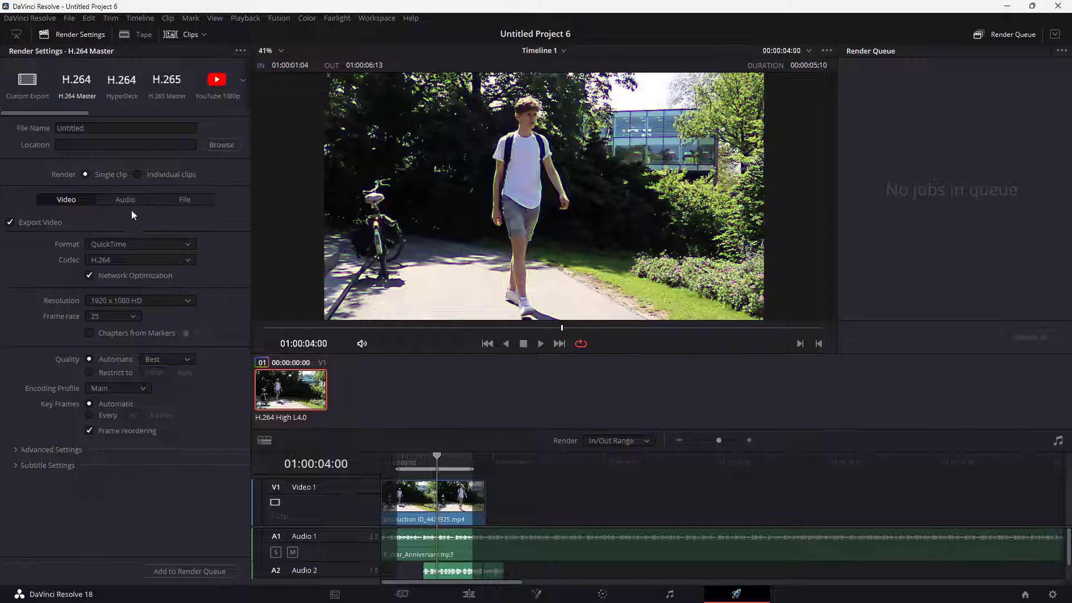
{"action": "left_click_drag", "start_coordinate": [79, 113], "coordinate": [81, 115]}
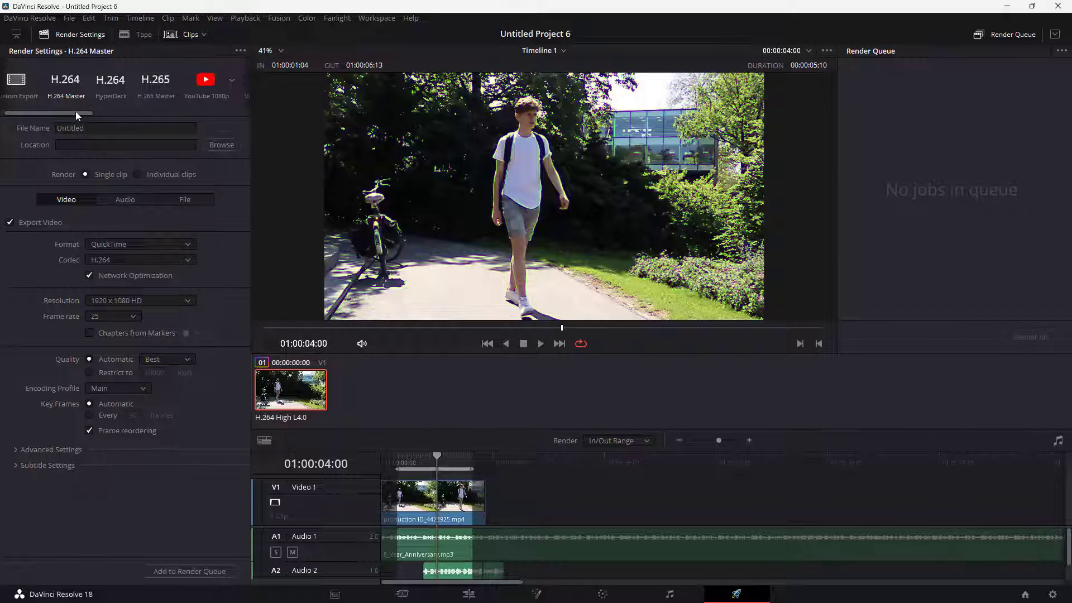
{"action": "left_click_drag", "start_coordinate": [76, 113], "coordinate": [34, 108]}
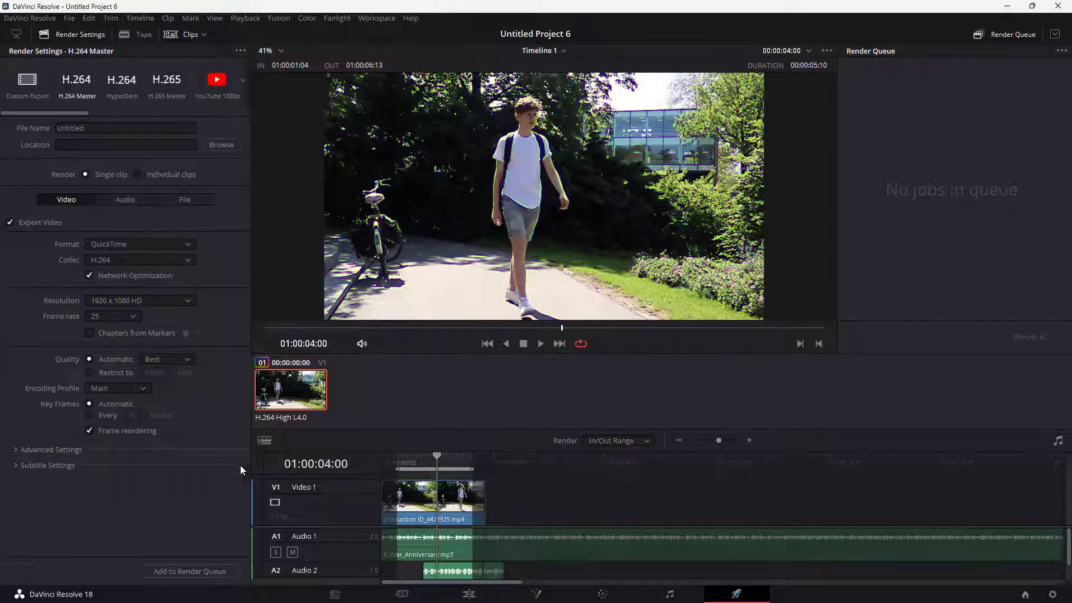
Add the marked range to the render queue as Untitled.mov on the Desktop and render the job
{"action": "left_click", "coordinate": [207, 573]}
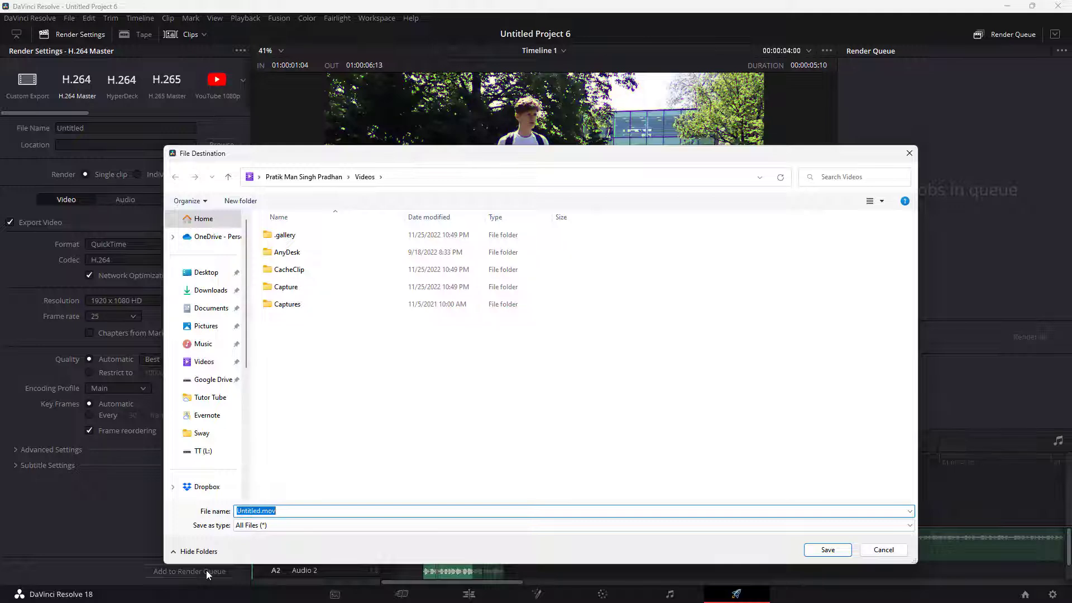
{"action": "left_click", "coordinate": [212, 277]}
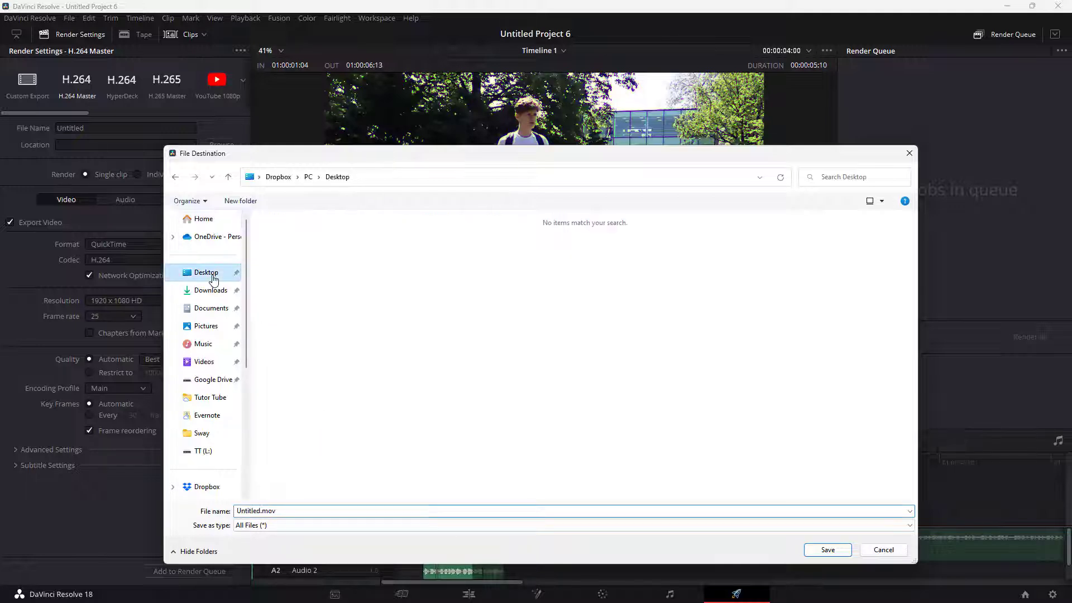
{"action": "left_click", "coordinate": [828, 553]}
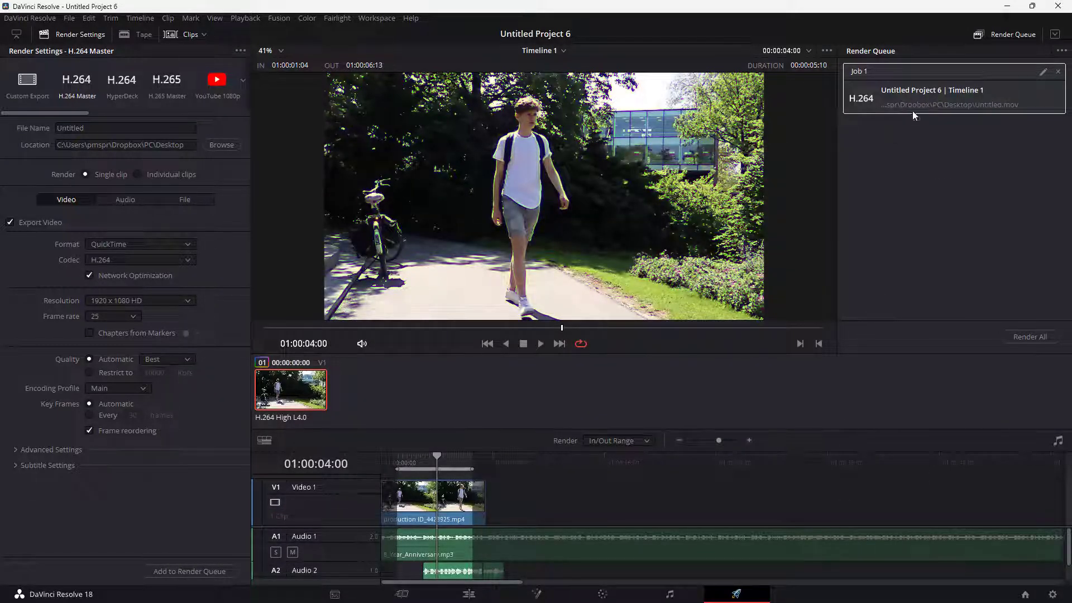
{"action": "left_click", "coordinate": [1026, 340]}
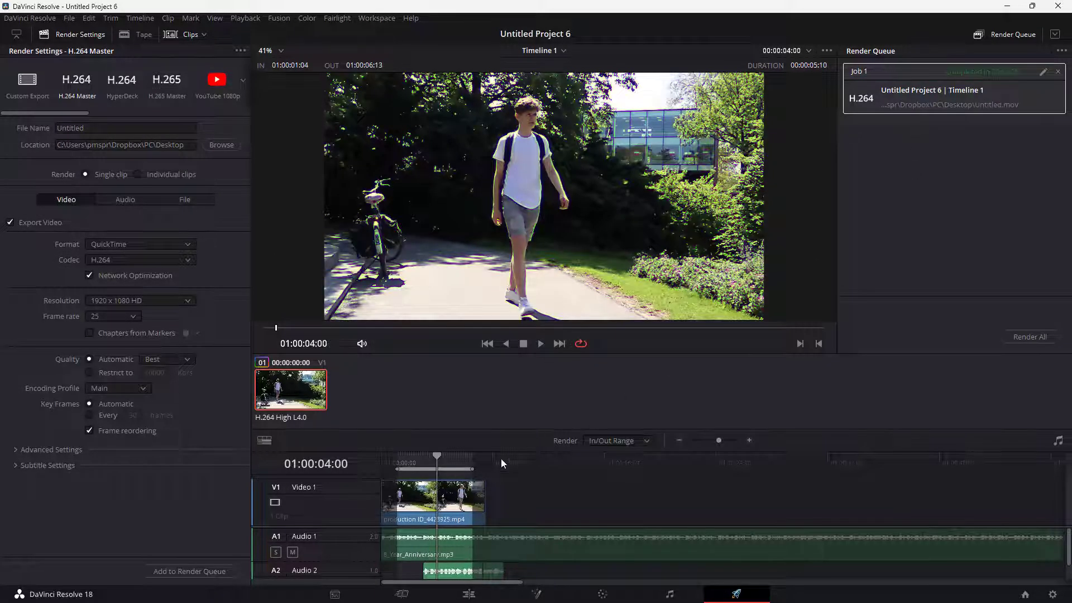
Move the out point to 01:00:03:00 and queue the shortened range as a second job, replacing the existing file
{"action": "left_click", "coordinate": [410, 456]}
{"action": "left_click_drag", "start_coordinate": [410, 456], "coordinate": [420, 461]}
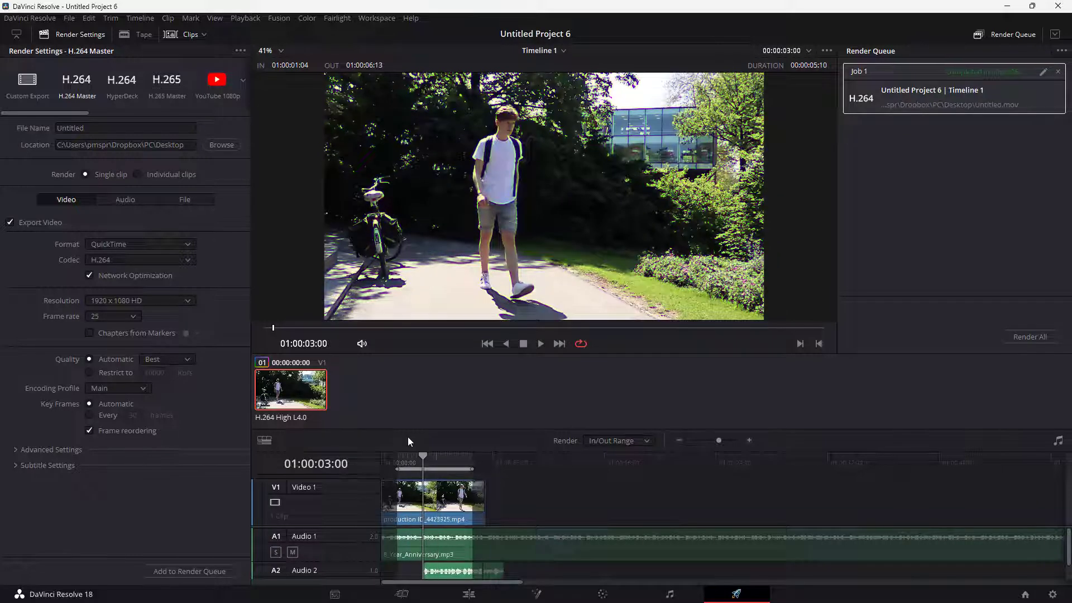
{"action": "key", "text": "o"}
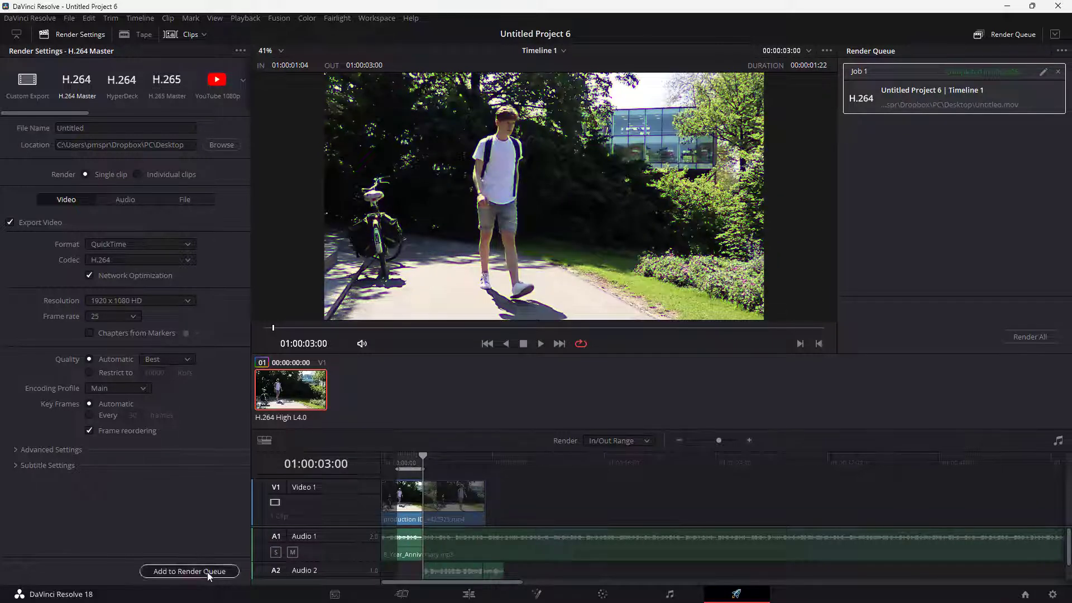
{"action": "left_click", "coordinate": [208, 572]}
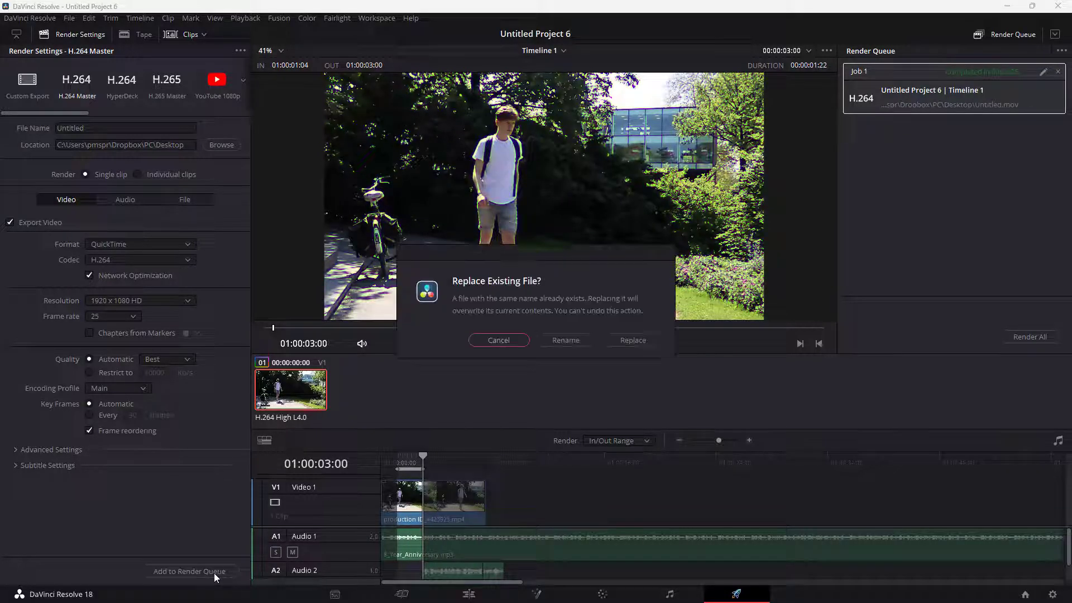
{"action": "left_click", "coordinate": [634, 342]}
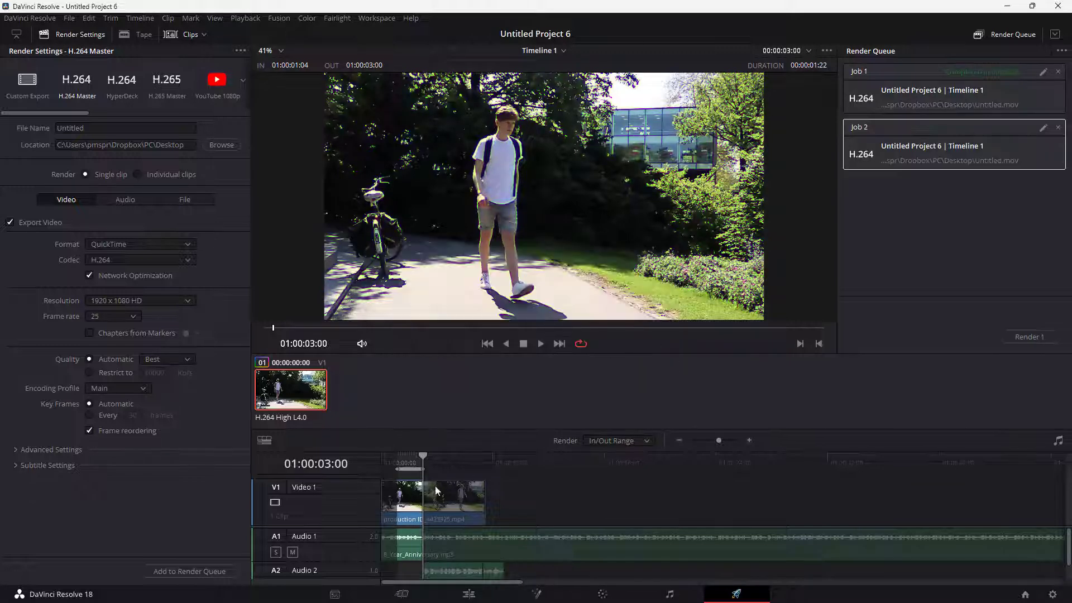
Mark another render range on the timeline from 01:00:04:18 to 01:00:06:11
{"action": "left_click", "coordinate": [446, 464]}
{"action": "key", "text": "i"}
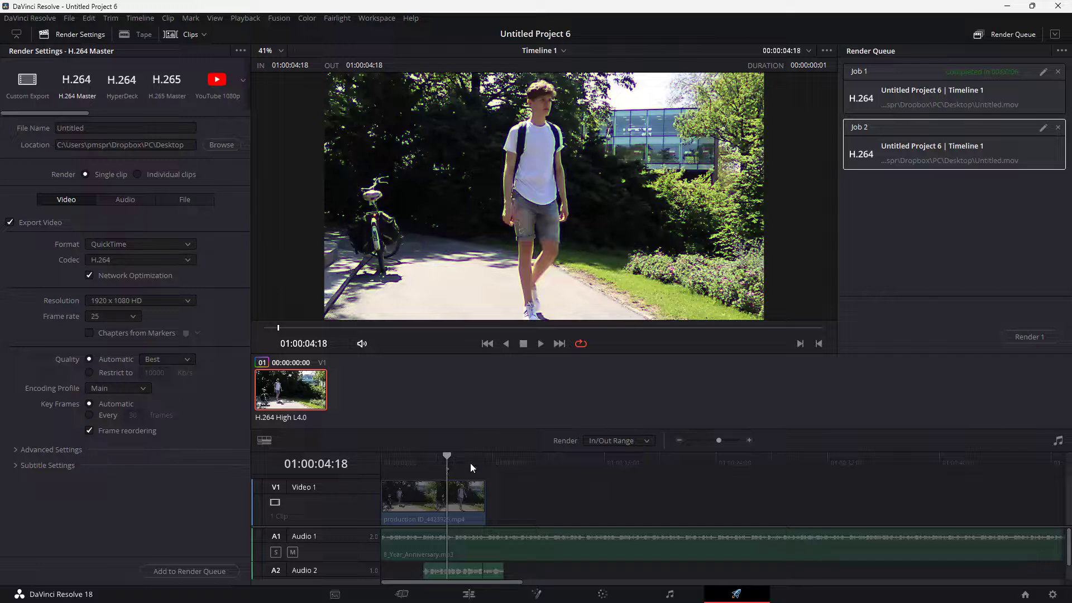
{"action": "left_click", "coordinate": [471, 464]}
{"action": "key", "text": "o"}
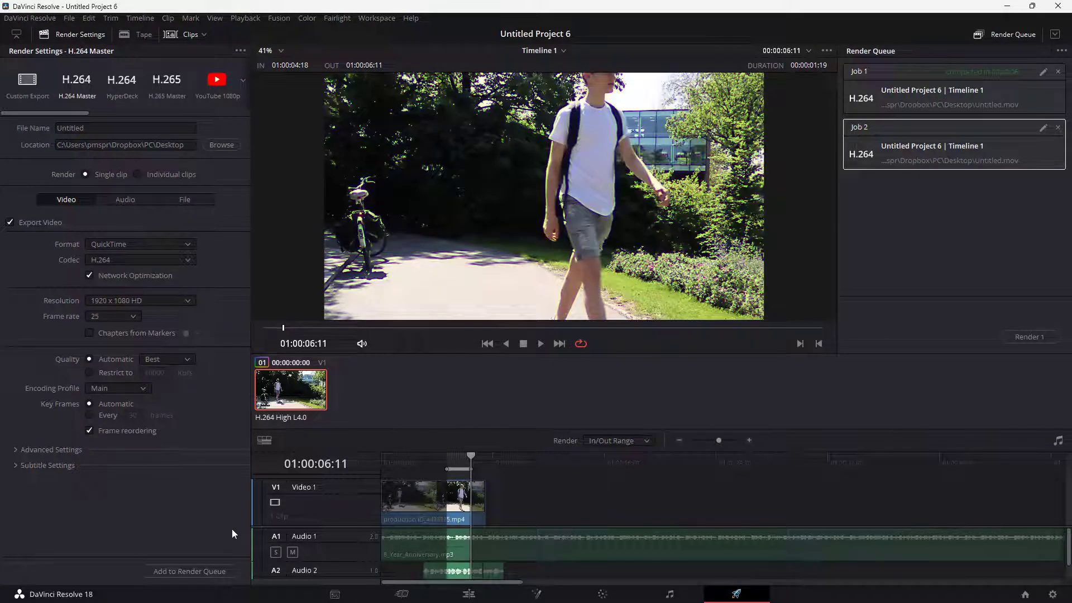
Add the newly marked range to the render queue under the new file name Untitlebd.mov on the Desktop
{"action": "left_click", "coordinate": [231, 572]}
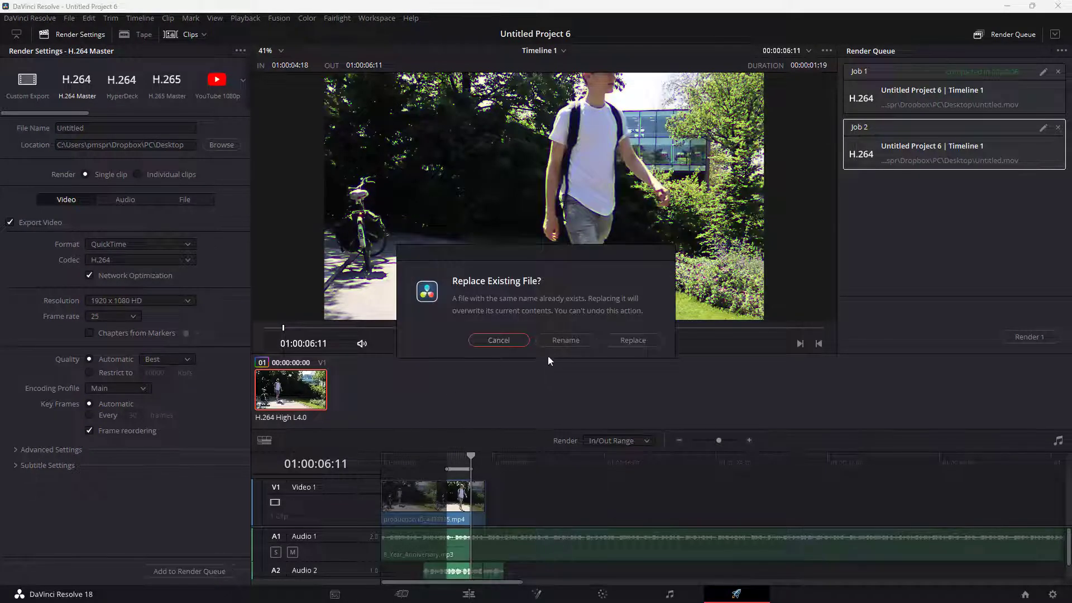
{"action": "left_click", "coordinate": [582, 342]}
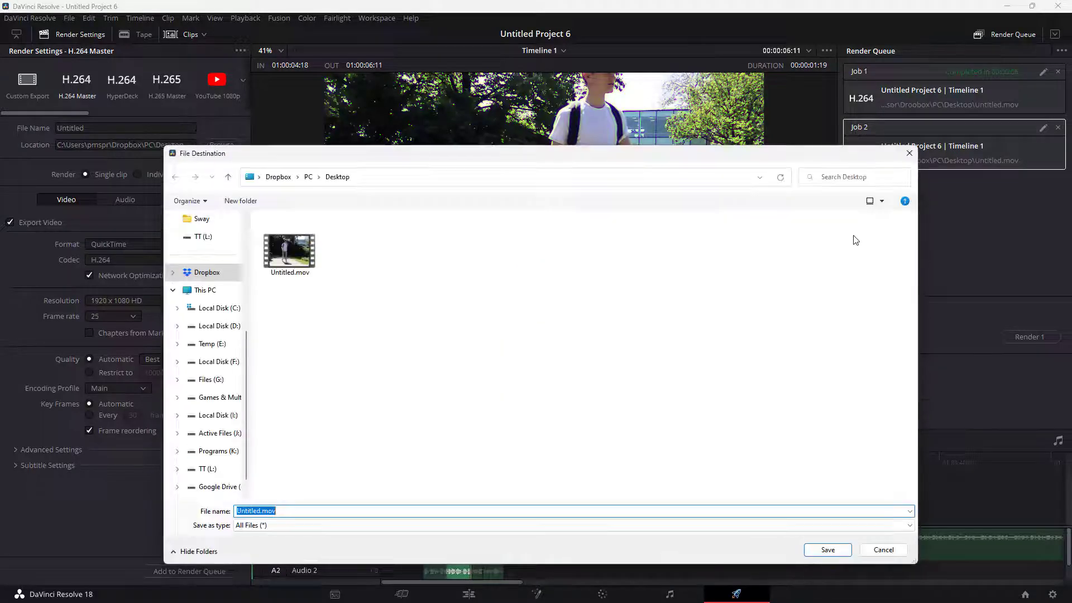
{"action": "left_click", "coordinate": [252, 511]}
{"action": "type", "text": "b"}
{"action": "key", "text": "Return"}
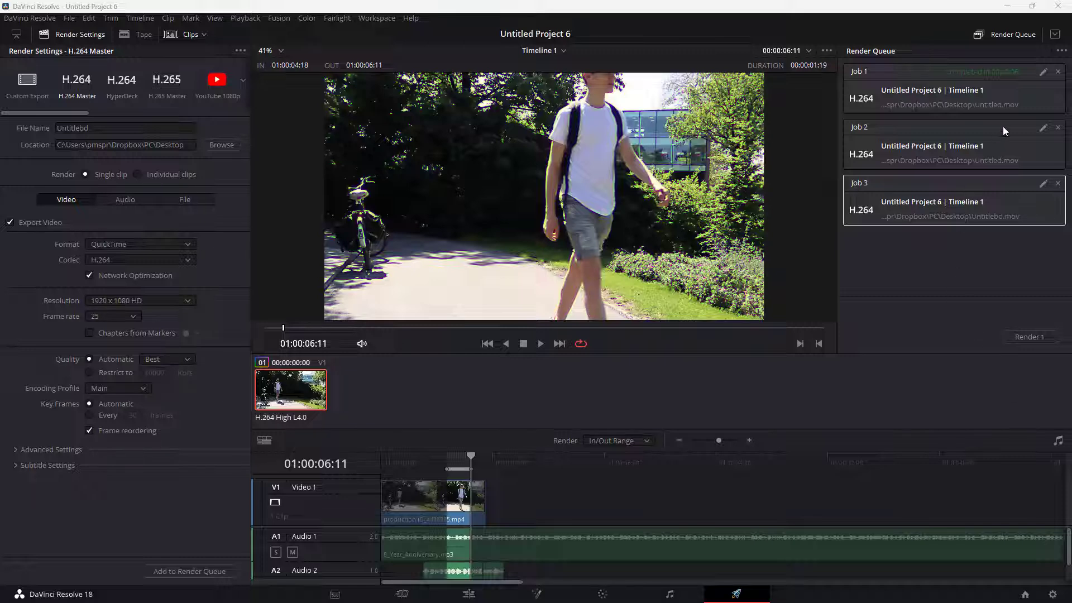
Switch to the Windows desktop and open the exported Untitled.mov, always using VLC media player for this file type
{"action": "left_click", "coordinate": [1008, 9]}
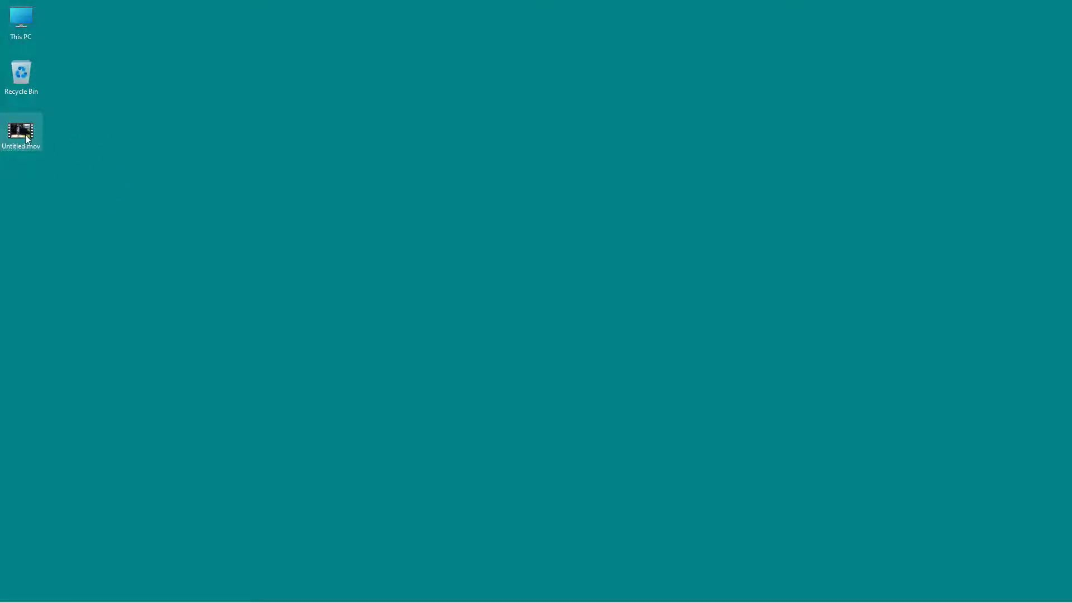
{"action": "mouse_move", "coordinate": [19, 131]}
{"action": "double_click", "coordinate": [24, 136]}
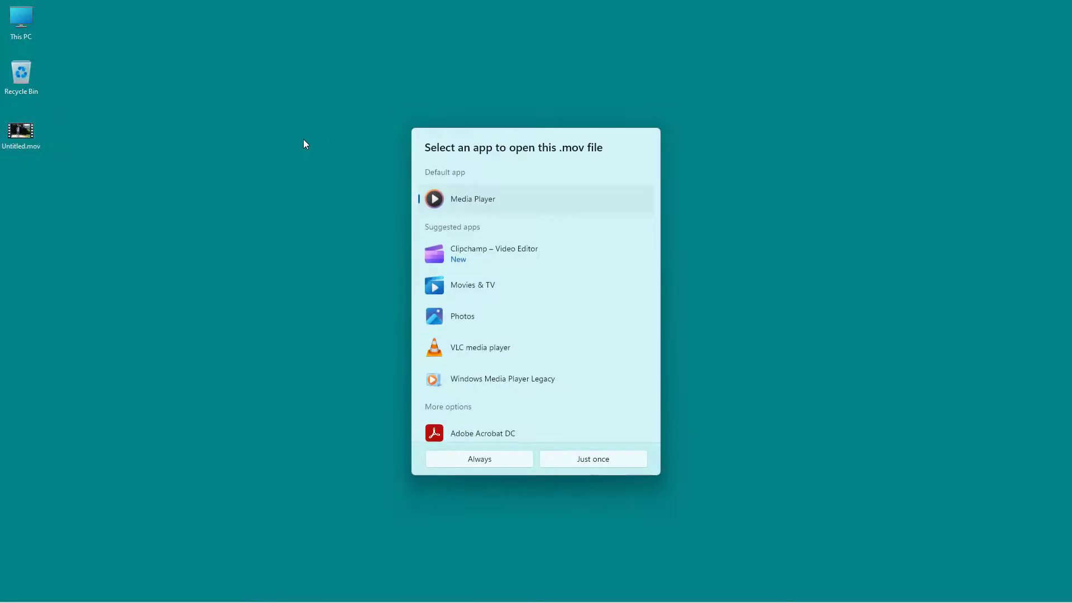
{"action": "left_click", "coordinate": [469, 349]}
{"action": "left_click", "coordinate": [474, 461]}
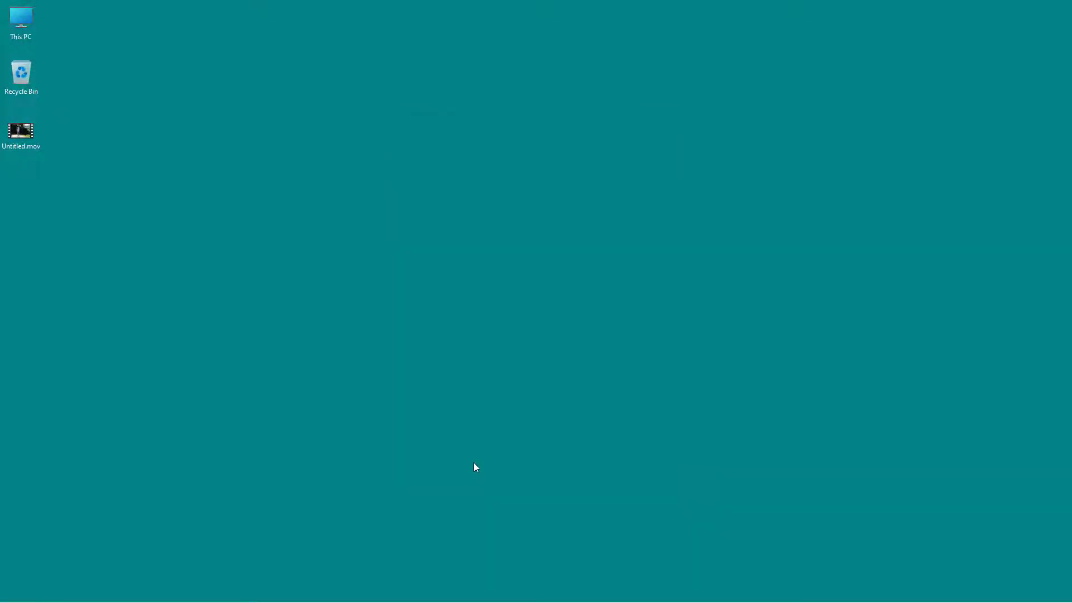